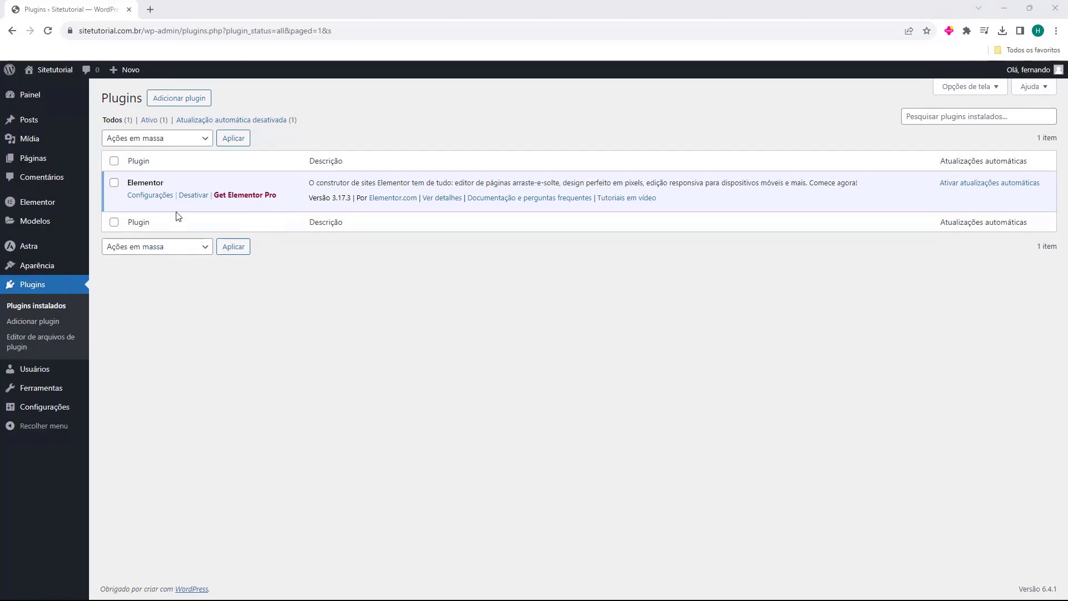
Step: Go from the installed plugins list to the Instalar plugins page via 'Adicionar plugin'
click(172, 100)
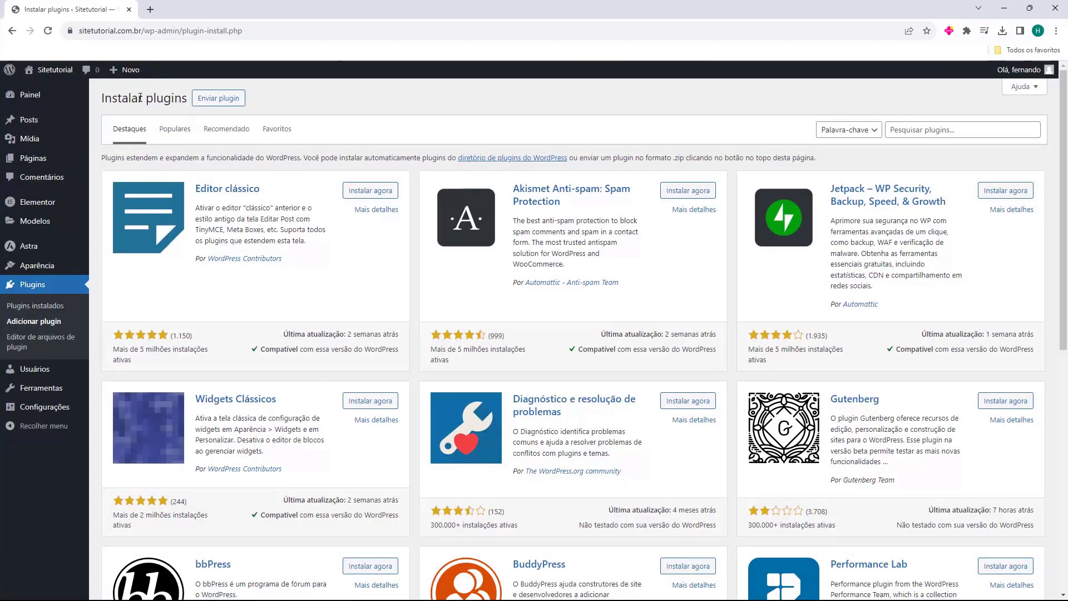
Step: Search the plugin directory for 'smtp', then install and activate WP Mail SMTP
click(920, 133)
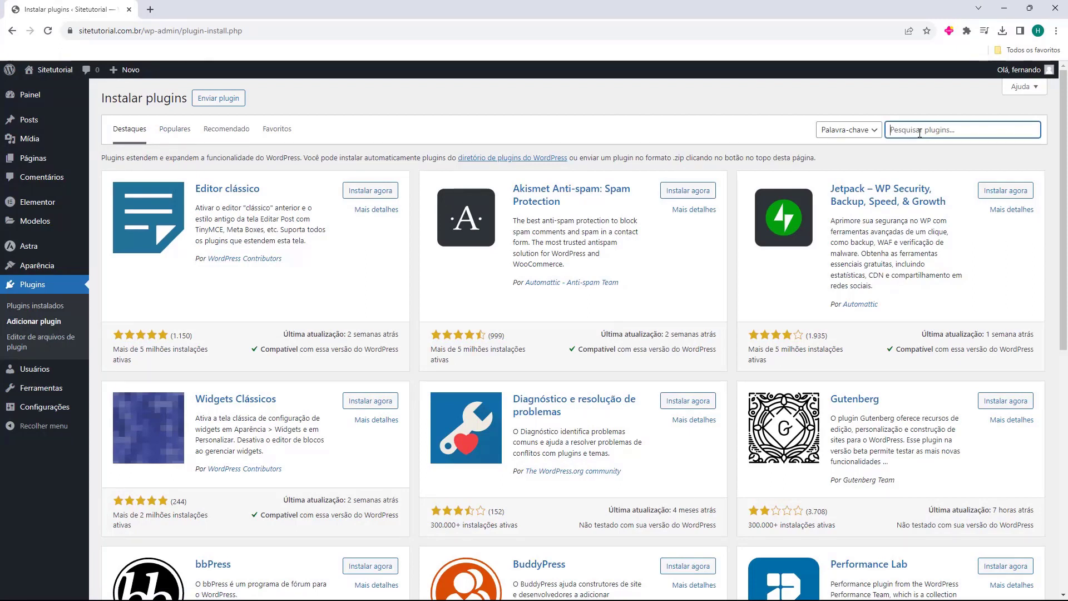
text(smtp)
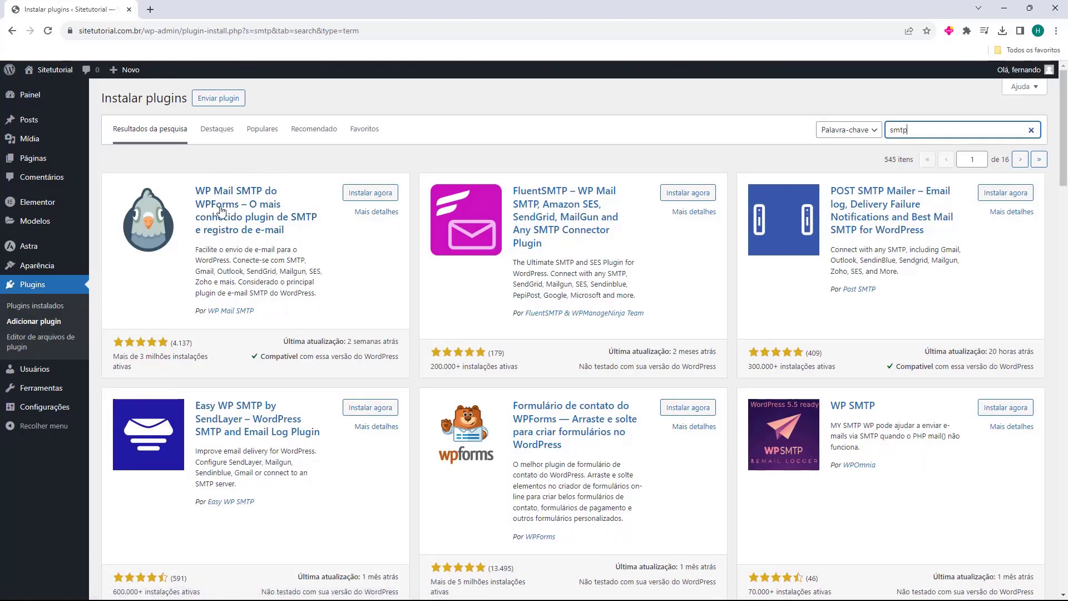
click(371, 195)
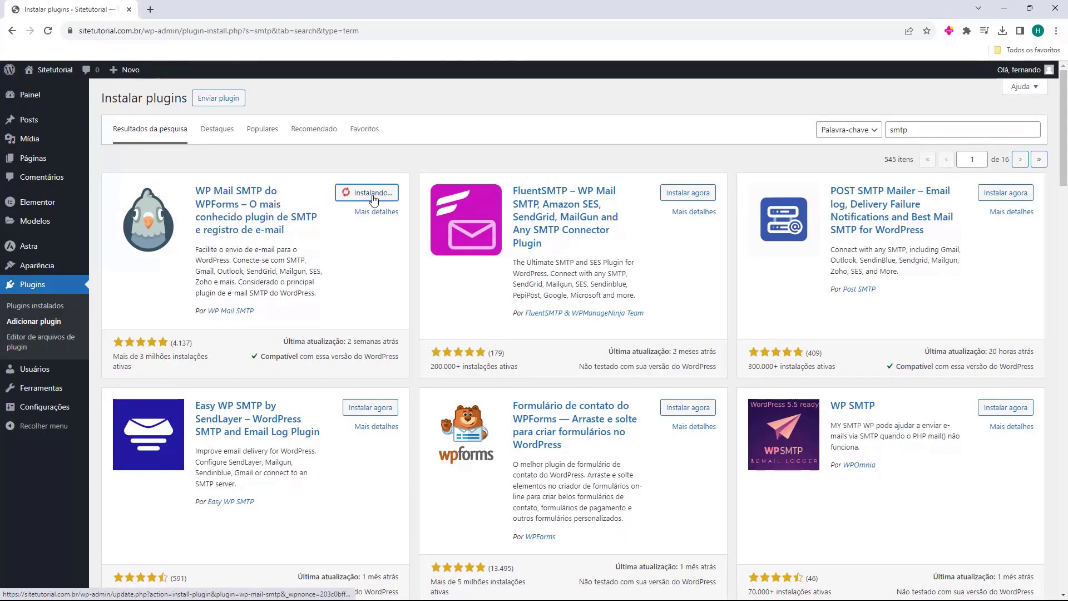
click(383, 194)
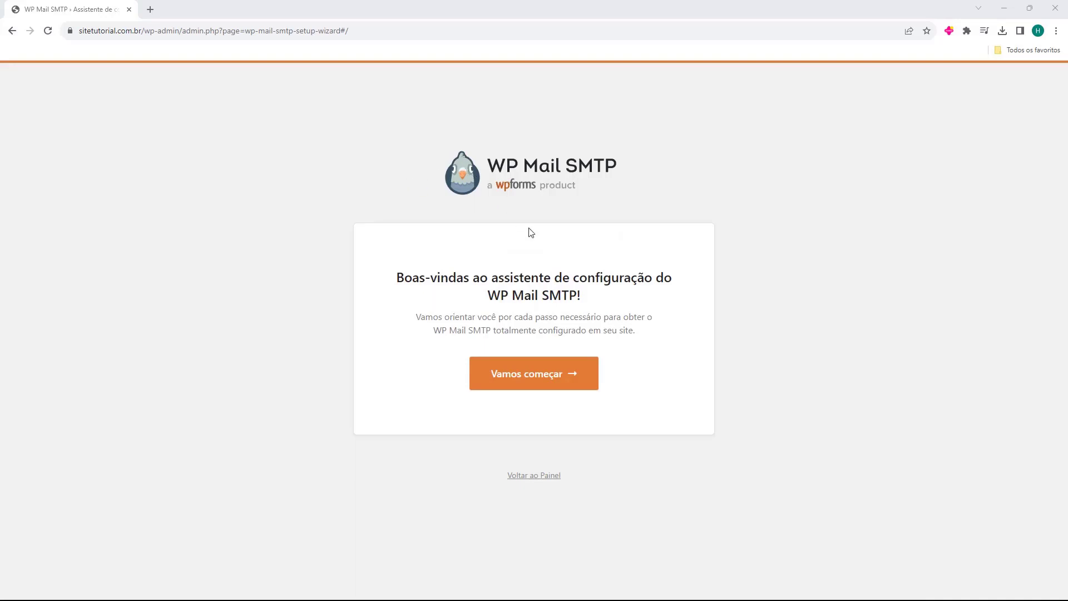
Step: Start the WP Mail SMTP wizard, choose 'Outro SMTP' as the mailer and save
click(528, 379)
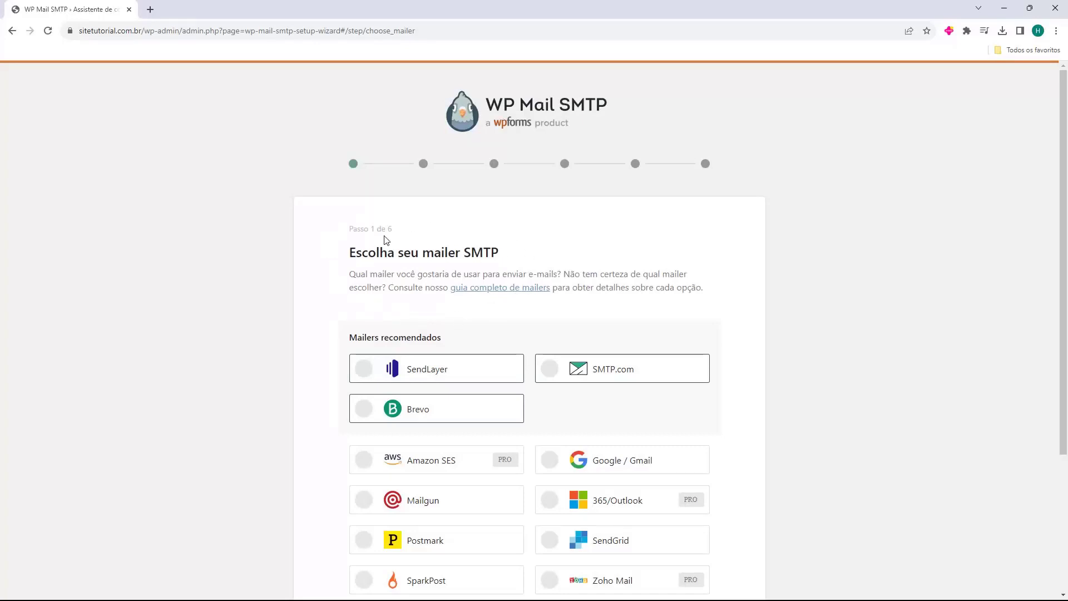
scroll(341, 245, down, 3)
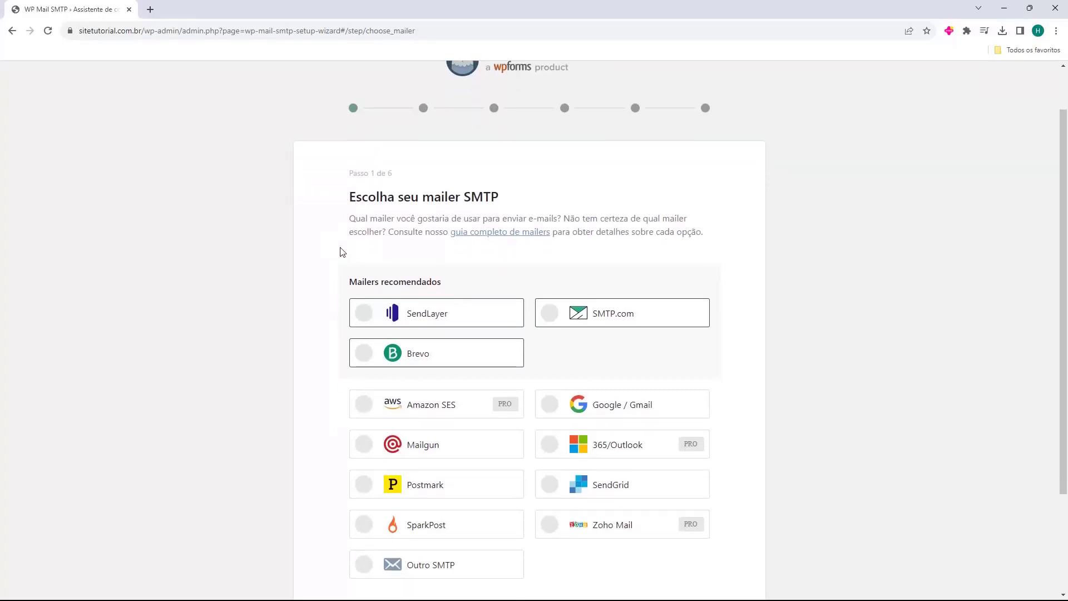
scroll(341, 239, down, 1)
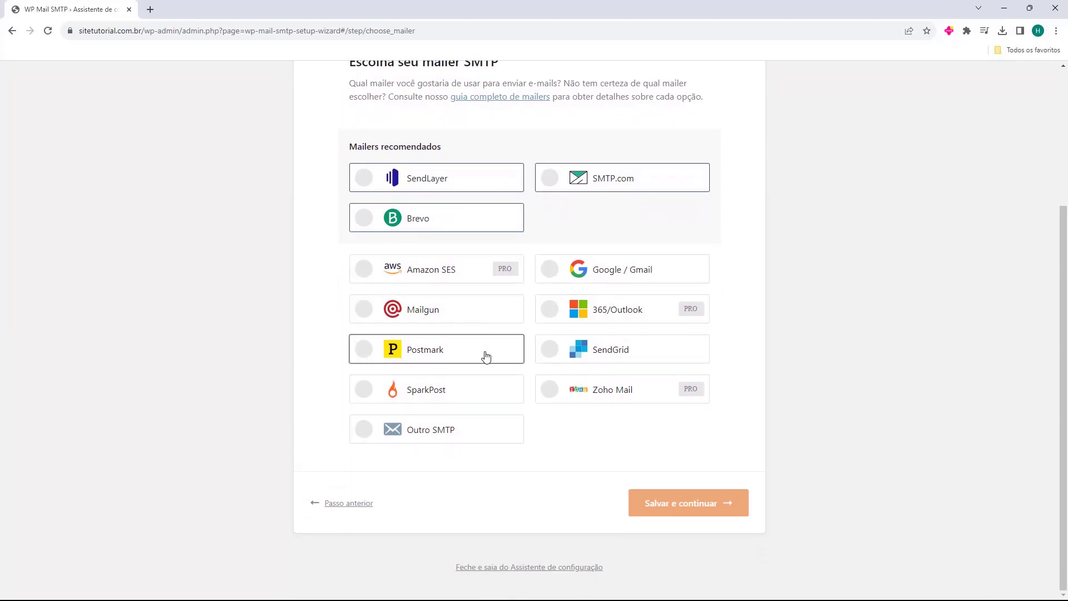
click(424, 433)
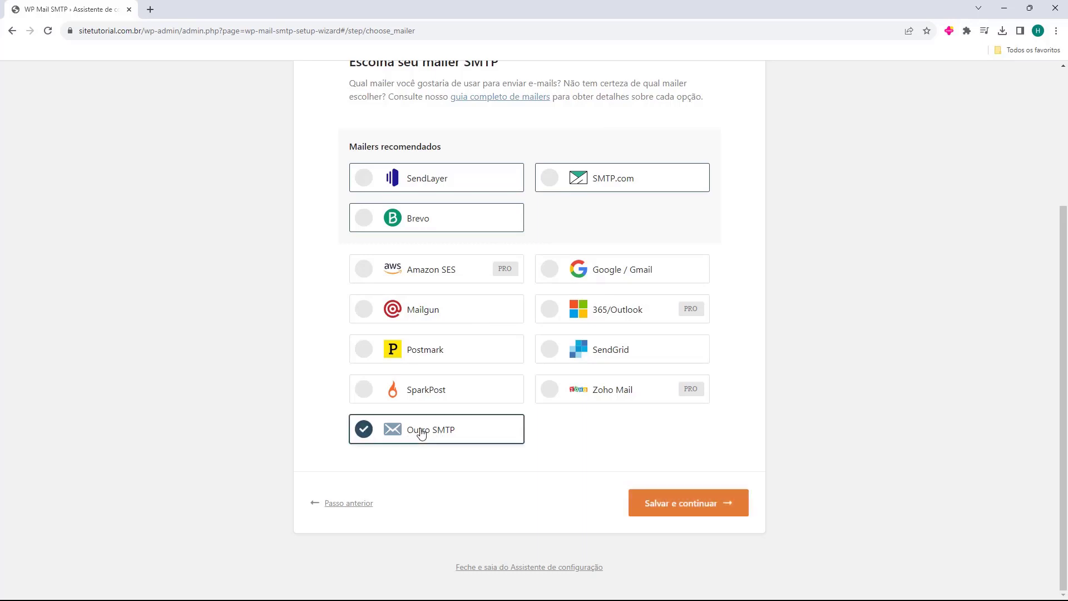
click(682, 513)
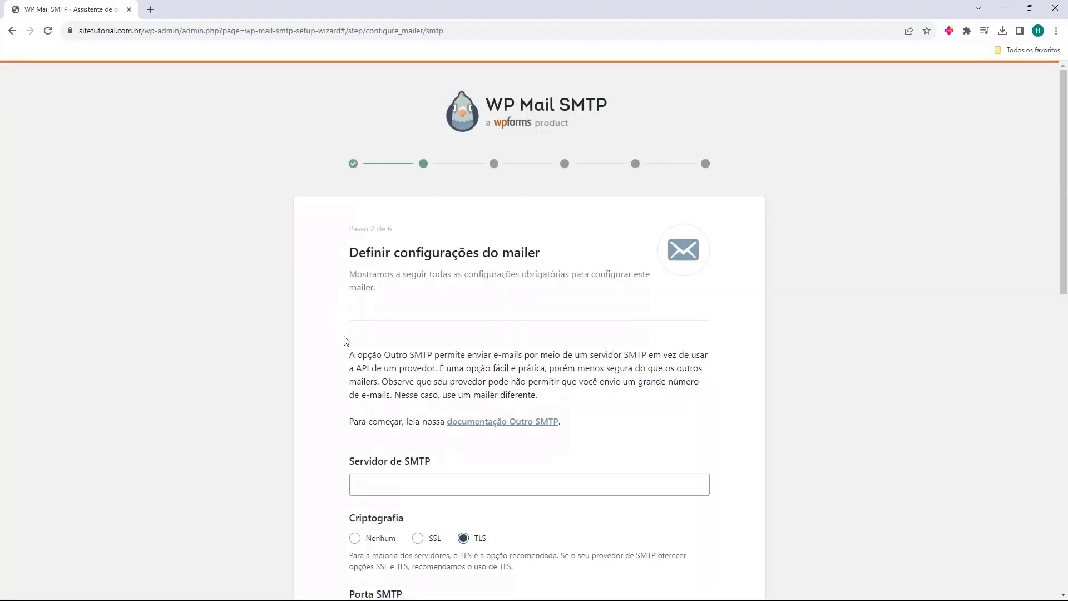
Step: Scroll the mailer settings down to the Servidor de SMTP field
scroll(334, 345, down, 2)
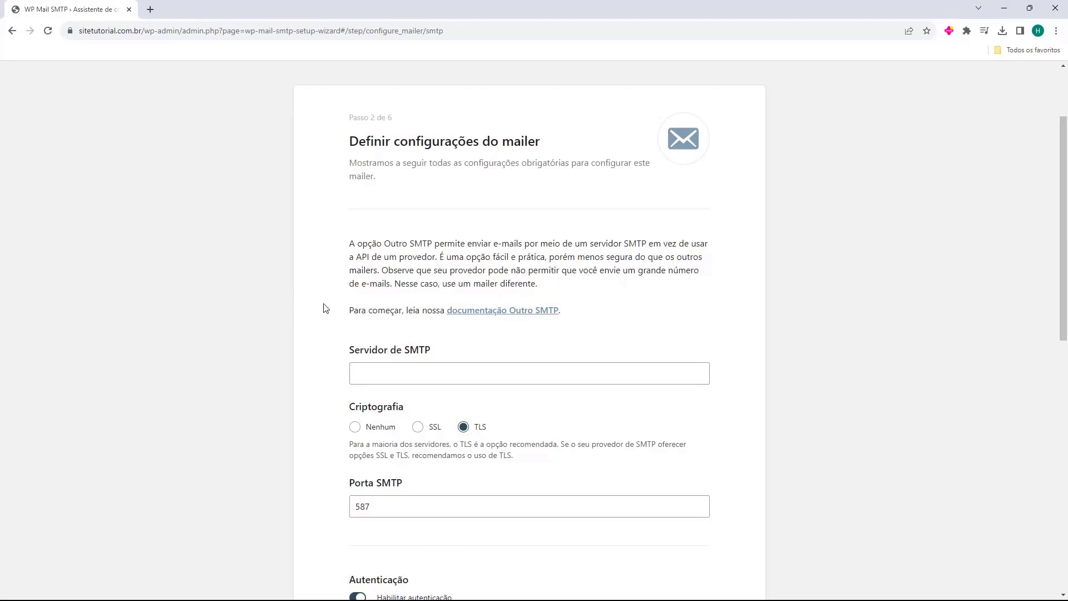
scroll(331, 309, down, 1)
drag(348, 295, 392, 296)
click(374, 295)
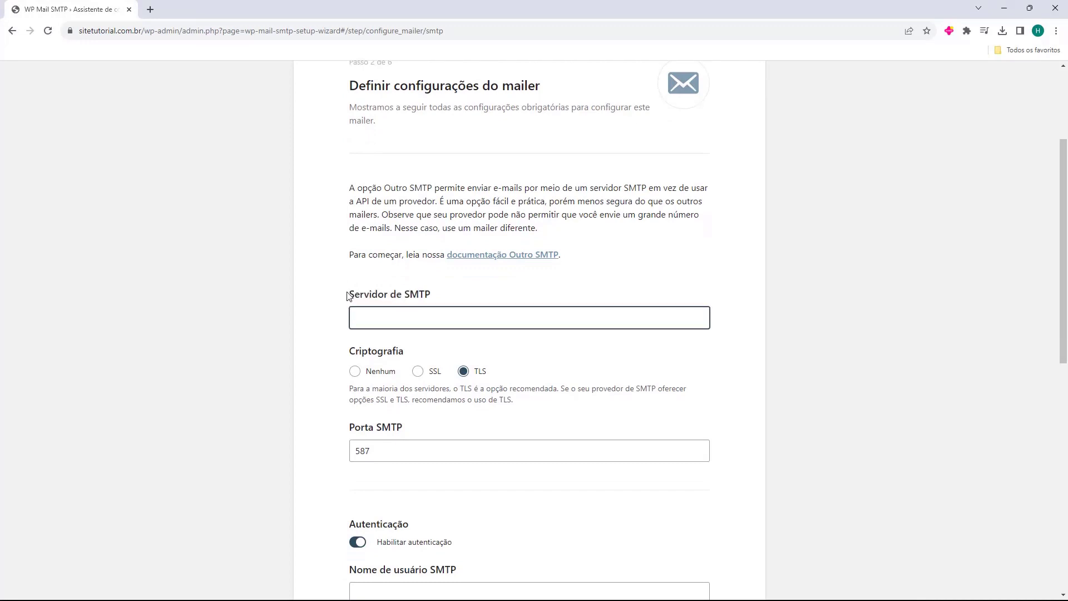
Step: Enter the site's contact e-mail address as the Nome de usuário SMTP
scroll(339, 293, down, 1)
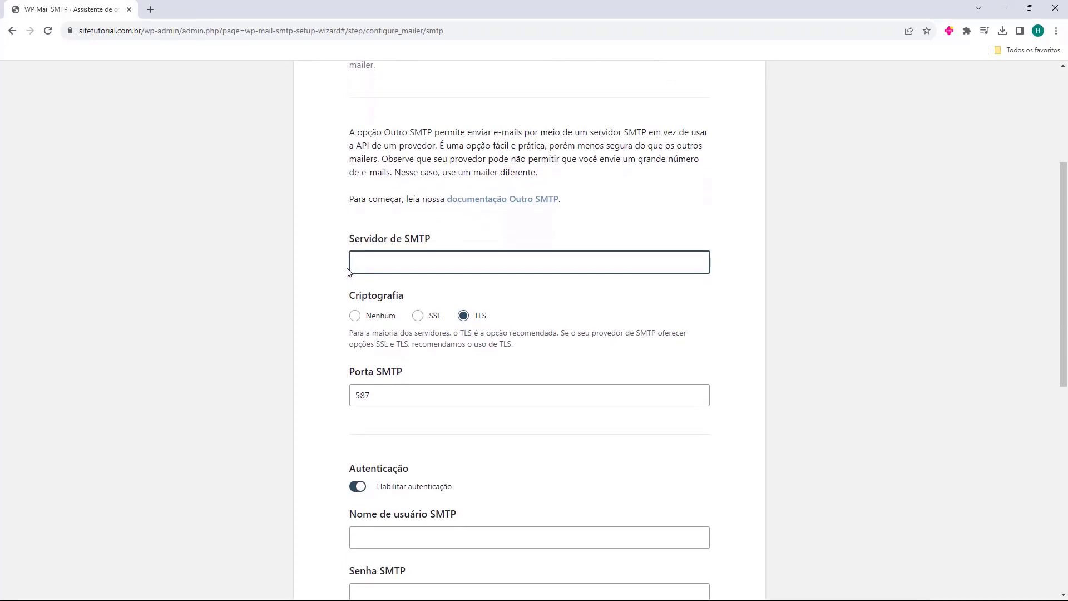
scroll(343, 281, down, 1)
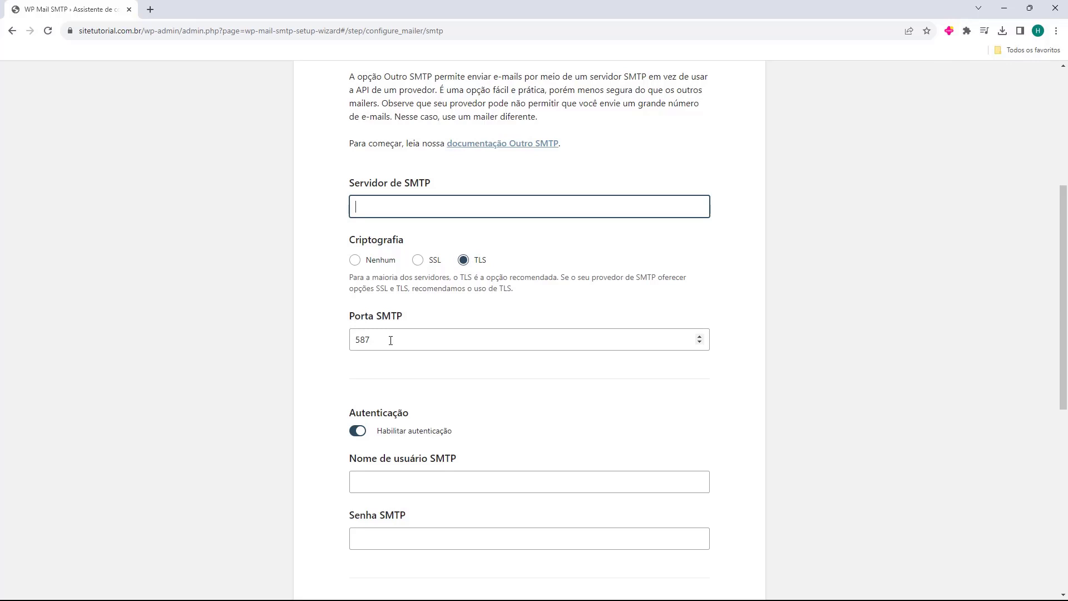
scroll(390, 340, down, 2)
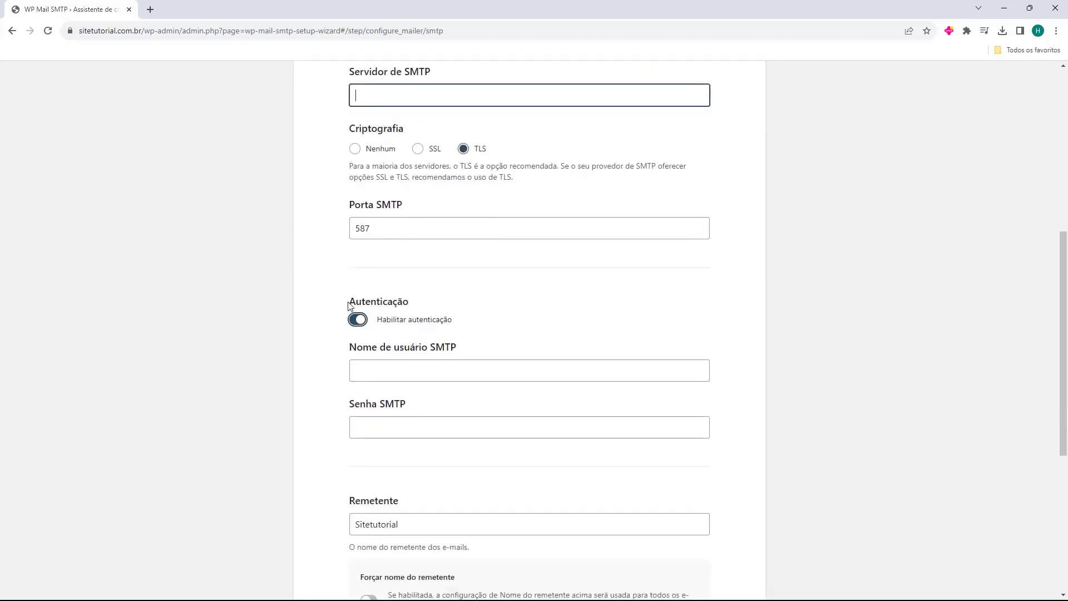
scroll(338, 307, down, 1)
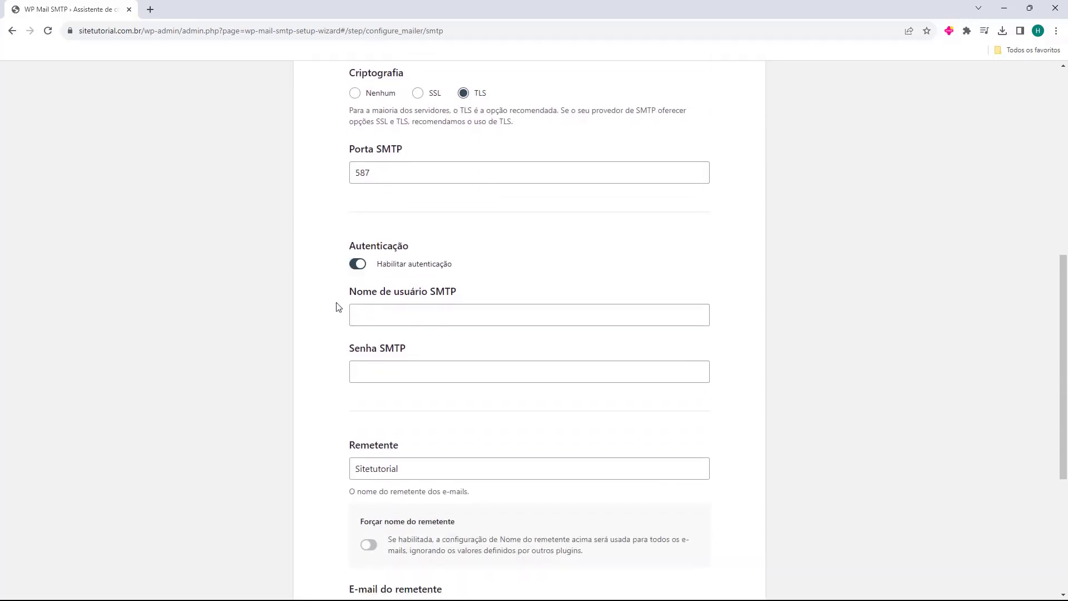
drag(346, 297, 408, 294)
drag(350, 349, 378, 352)
click(398, 312)
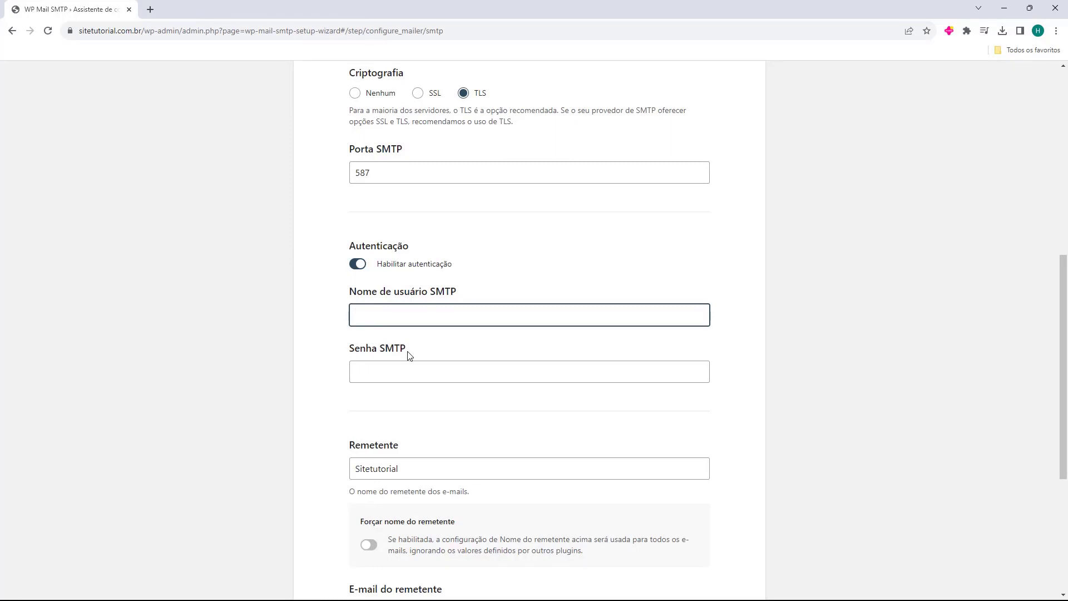
click(361, 367)
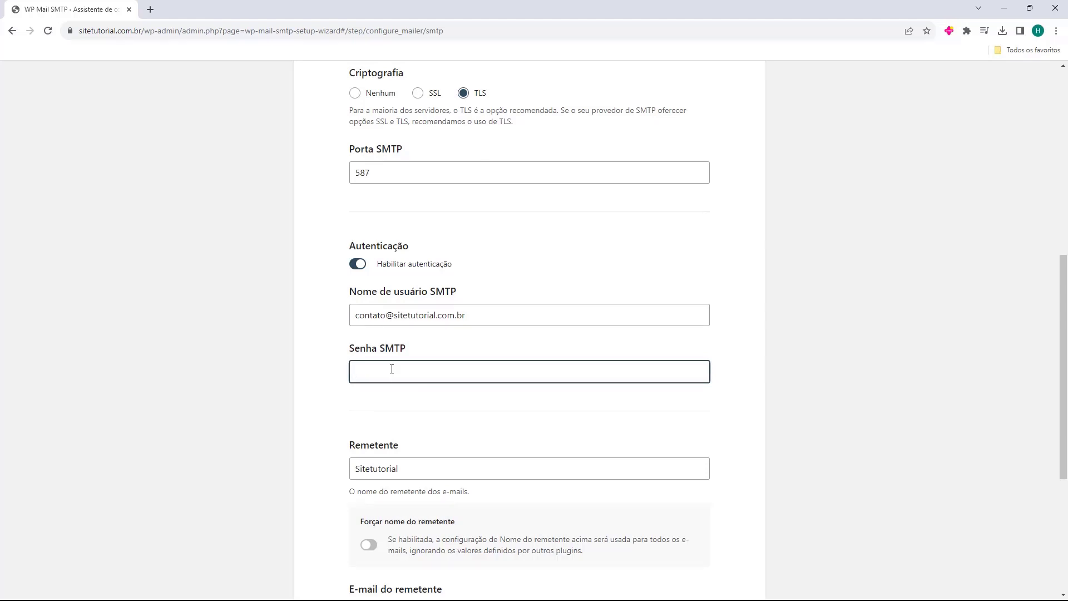
Step: Paste the SMTP account password into Senha SMTP and review the Remetente section
key(ctrl+v)
scroll(338, 352, down, 2)
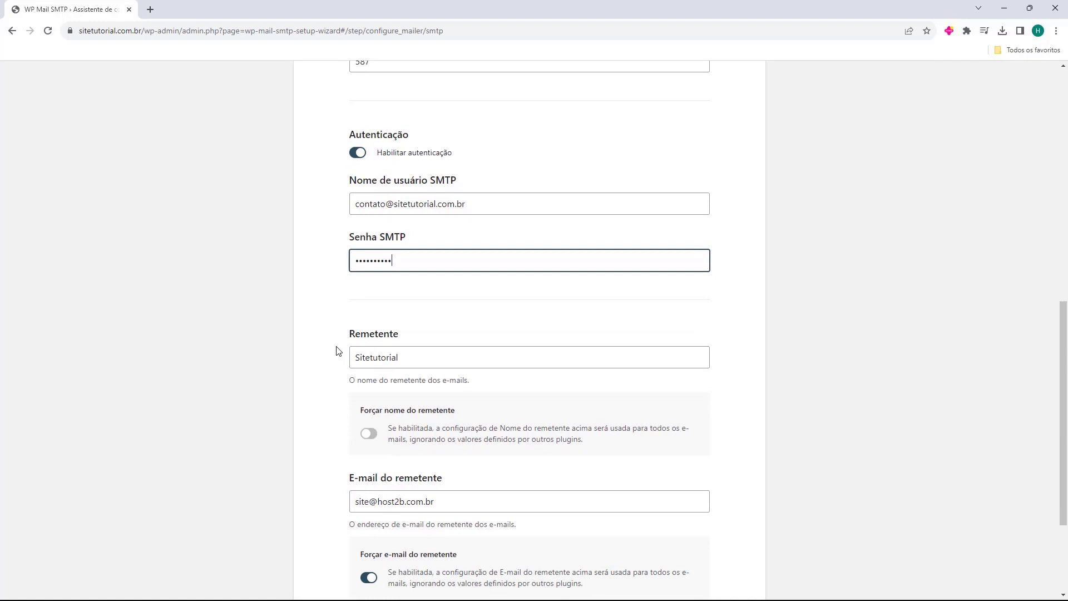
drag(346, 334, 402, 337)
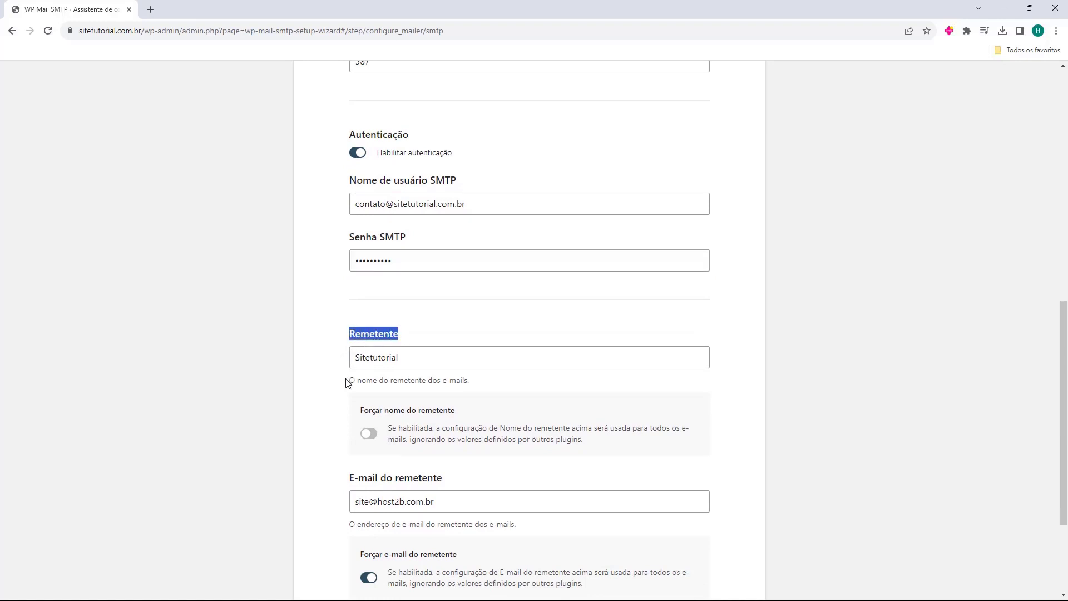
drag(346, 383, 399, 383)
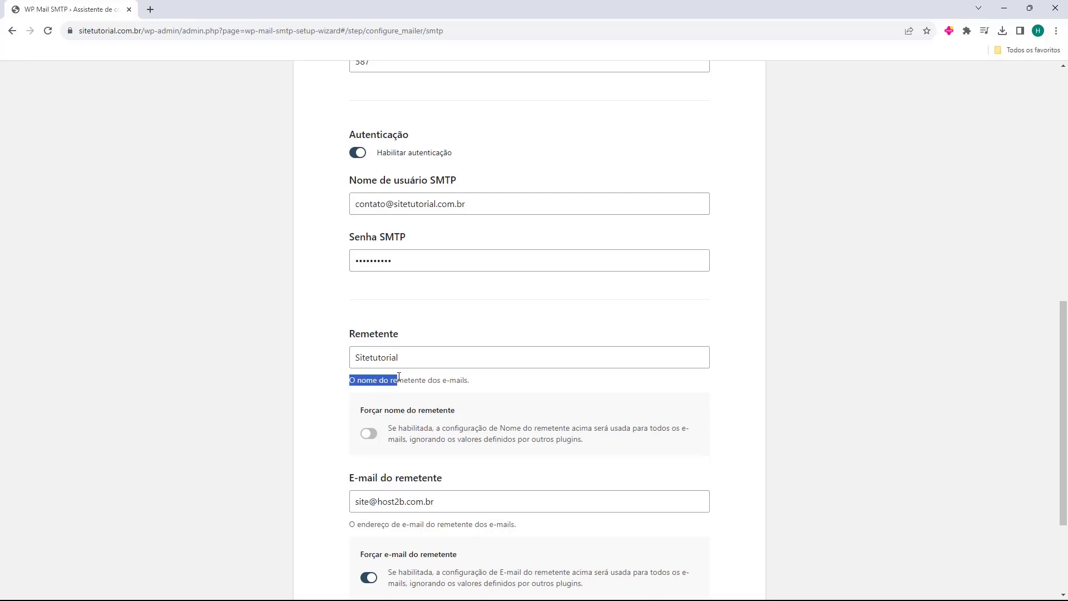
click(318, 365)
Step: Keep sender name Sitetutorial and compare the sender e-mail with the SMTP username
click(363, 357)
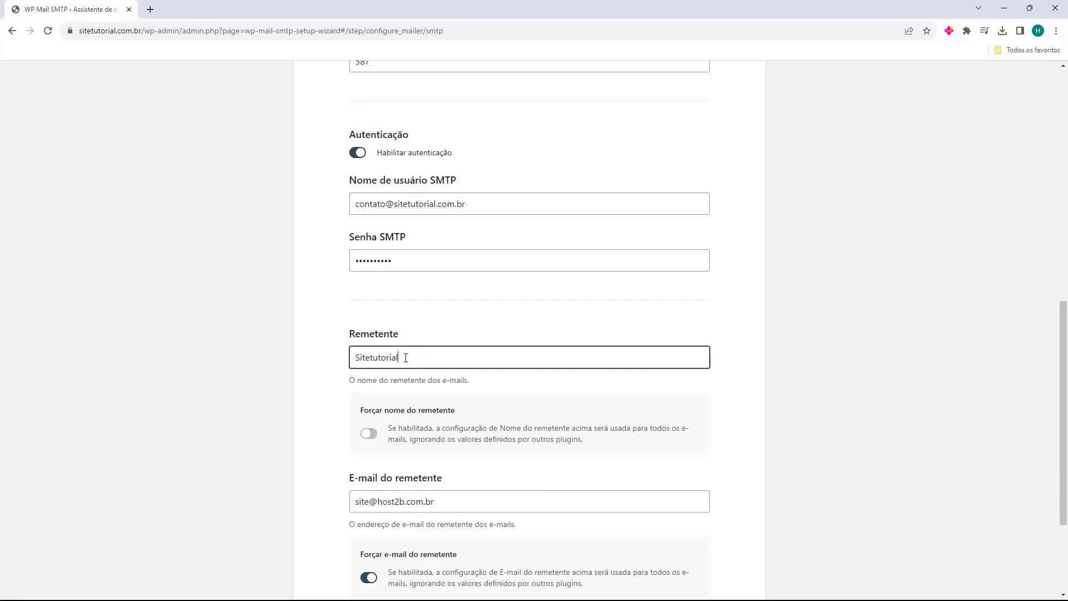
scroll(406, 357, down, 1)
click(337, 373)
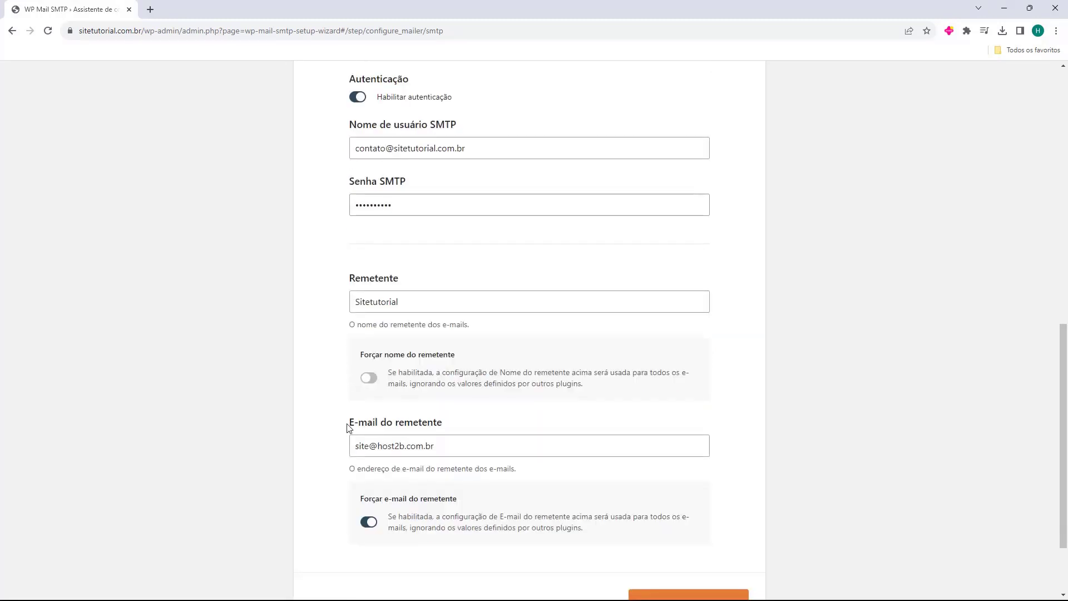
drag(349, 427, 422, 430)
click(338, 442)
drag(354, 136, 475, 150)
key(ctrl+c)
click(367, 138)
click(334, 158)
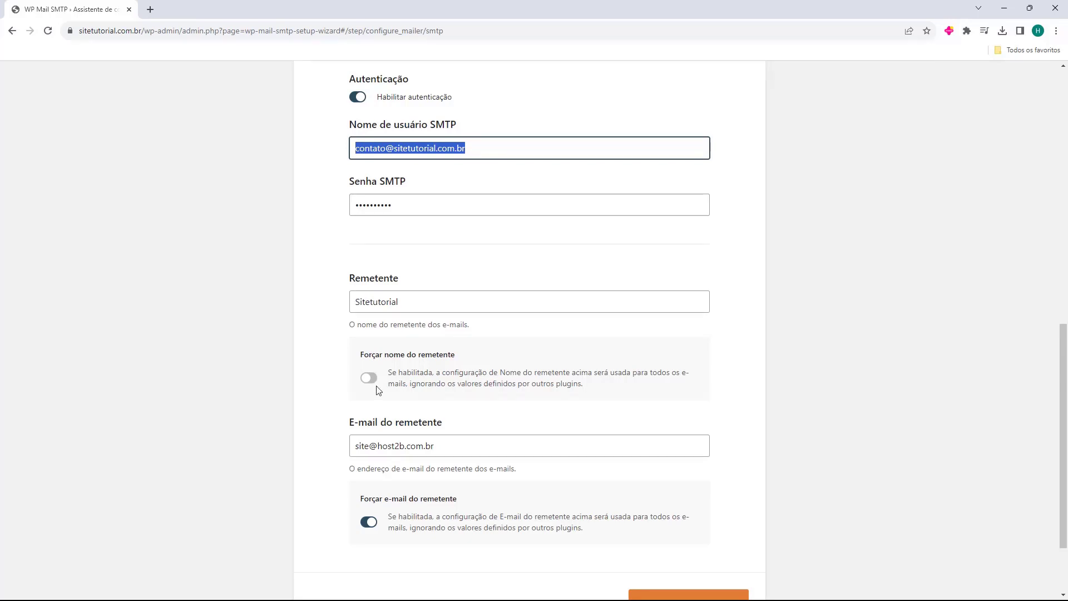
Step: Replace the host2b sender e-mail with the pasted SMTP username address
click(338, 438)
triple_click(361, 440)
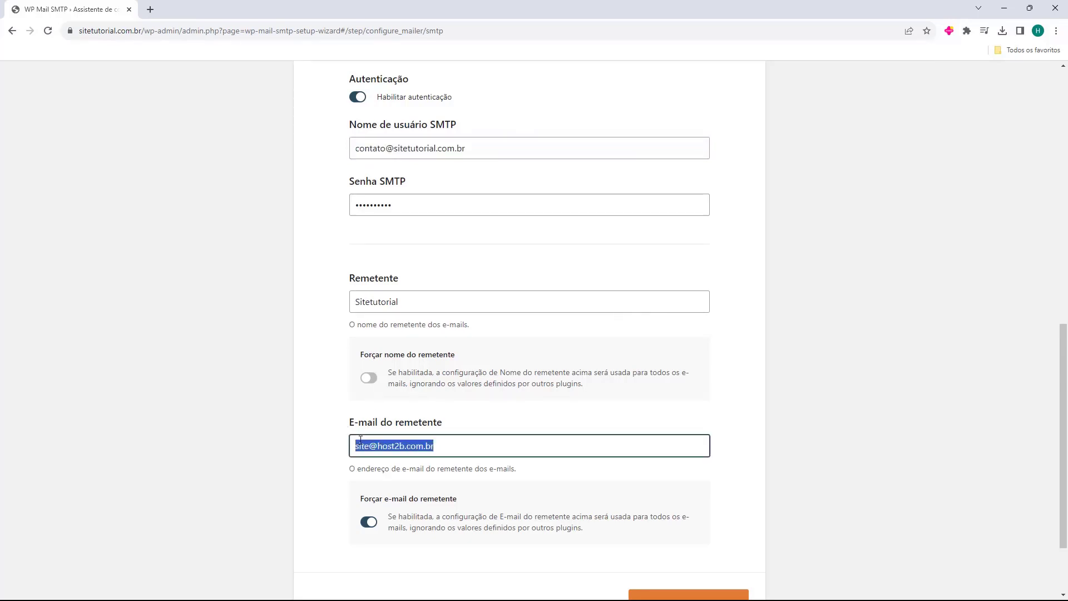
key(BackSpace)
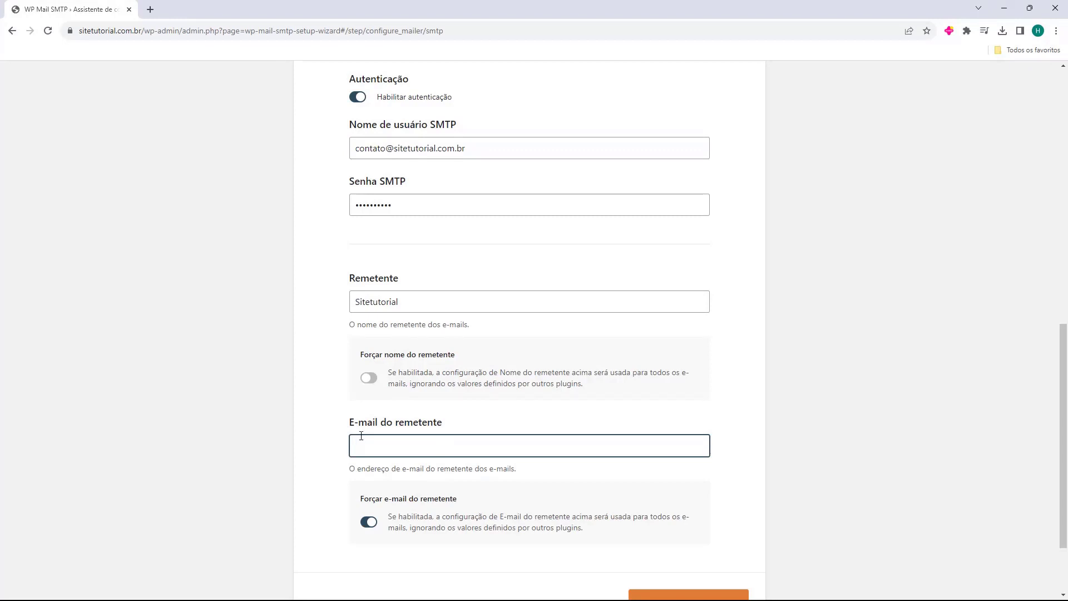
key(ctrl+v)
click(323, 432)
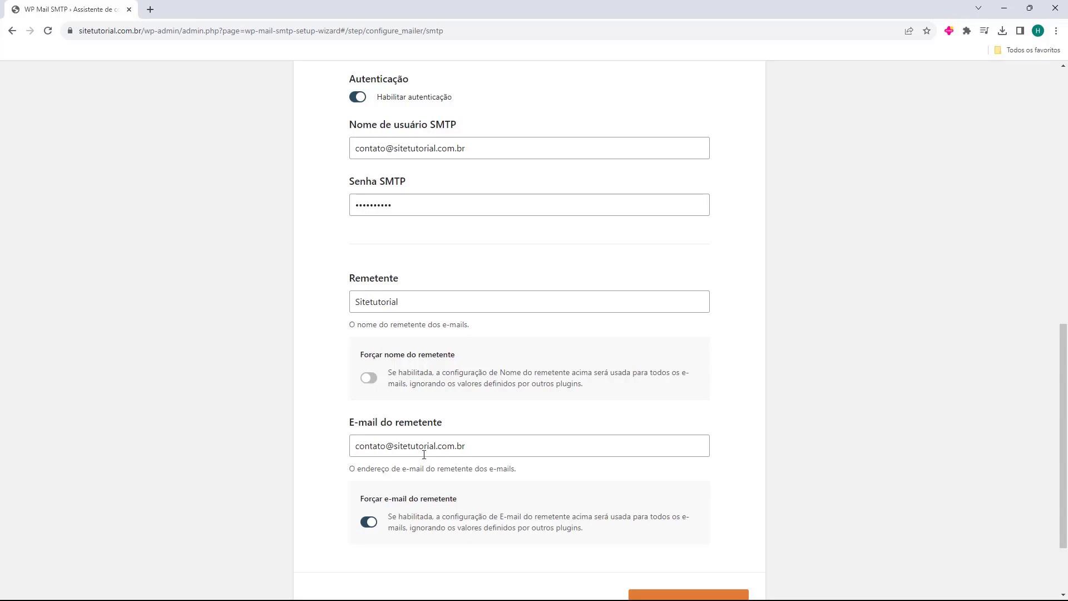
Step: Scroll back up and select the Servidor de SMTP field
scroll(349, 407, down, 3)
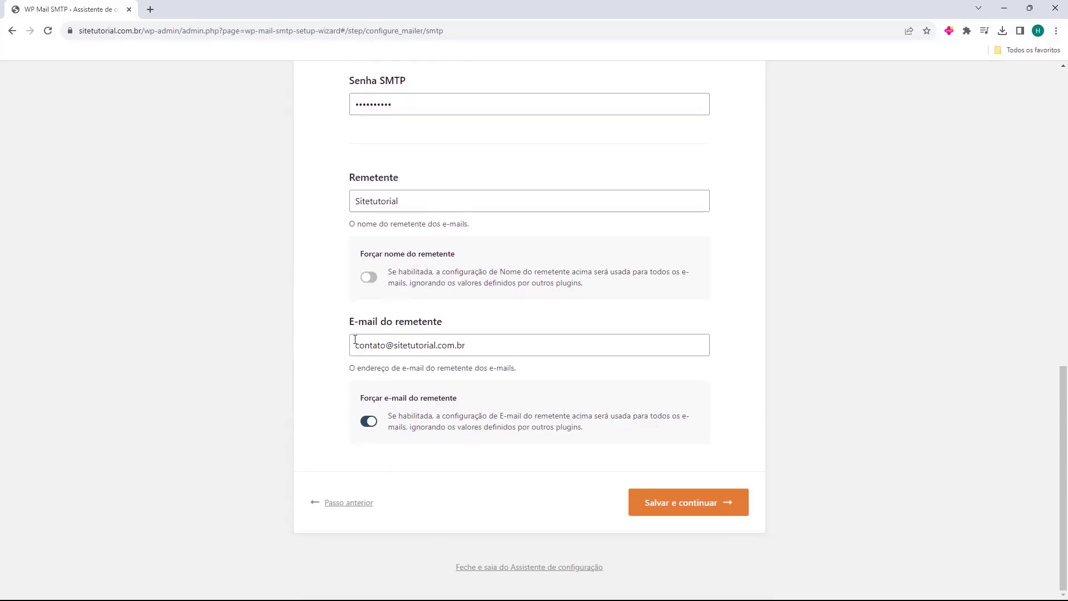
scroll(327, 428, up, 3)
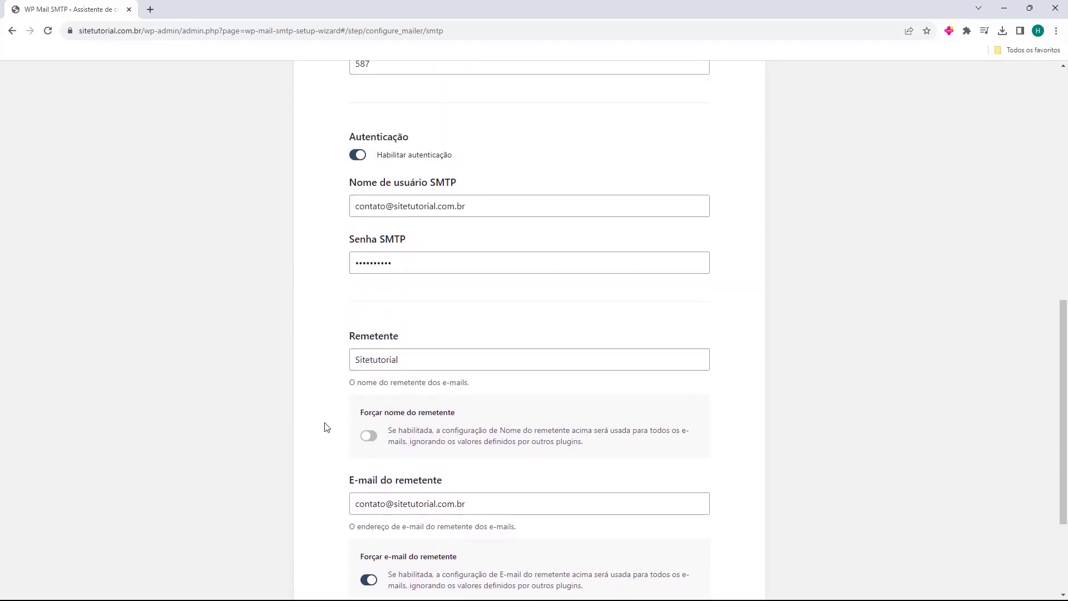
scroll(326, 428, up, 7)
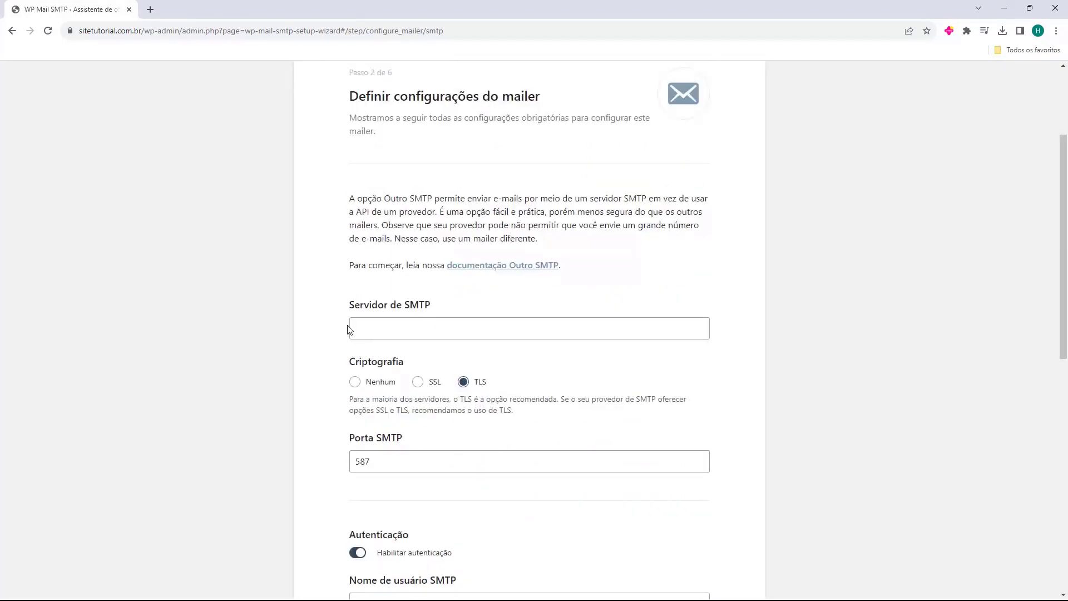
triple_click(345, 307)
click(344, 312)
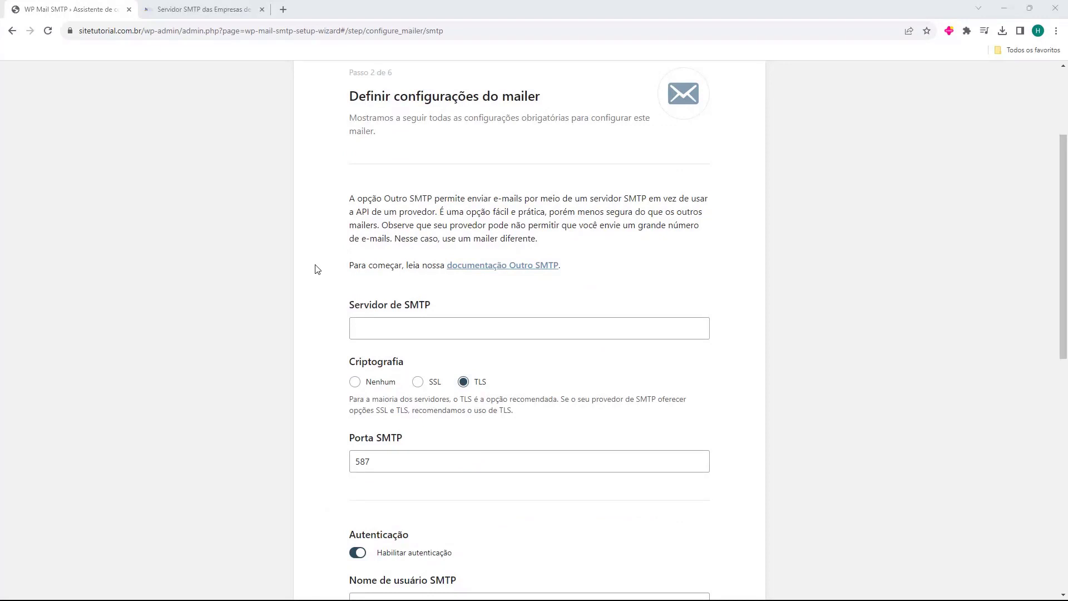
key(ctrl+Tab)
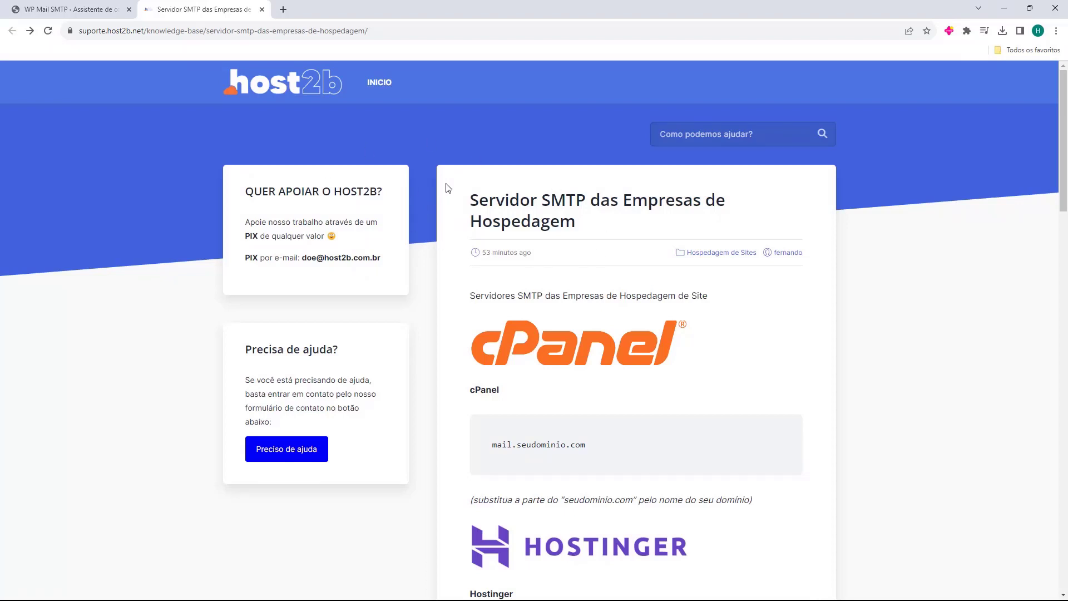
scroll(449, 188, down, 4)
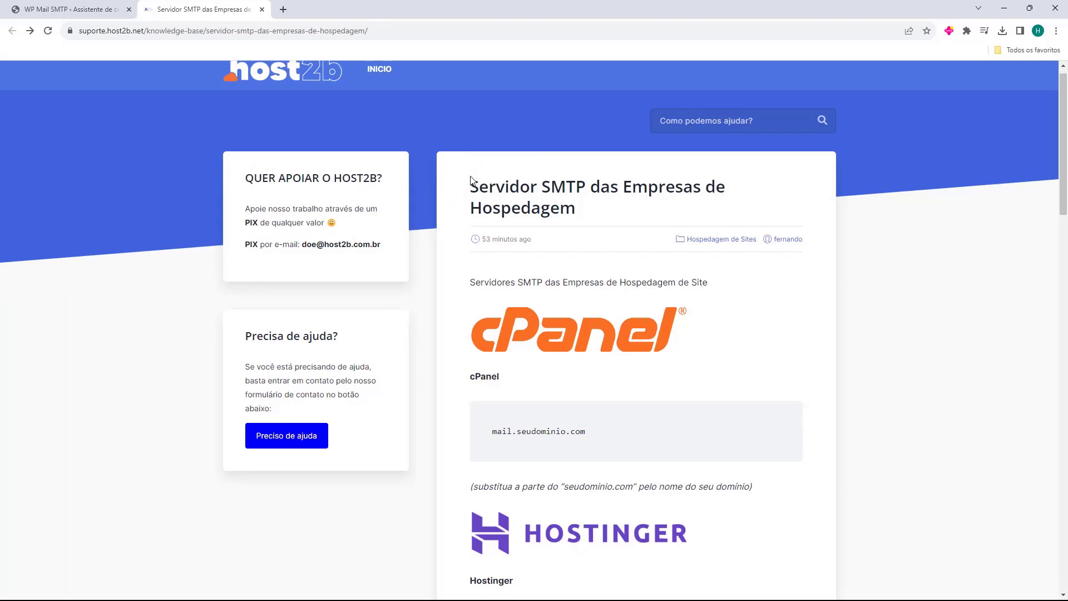
scroll(465, 177, down, 8)
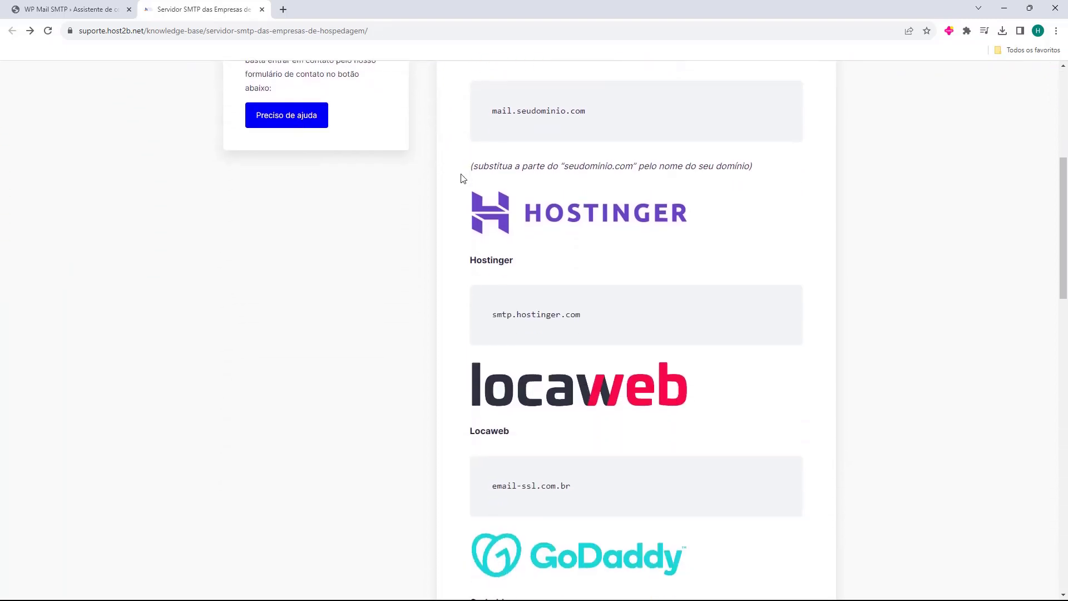
scroll(459, 178, down, 10)
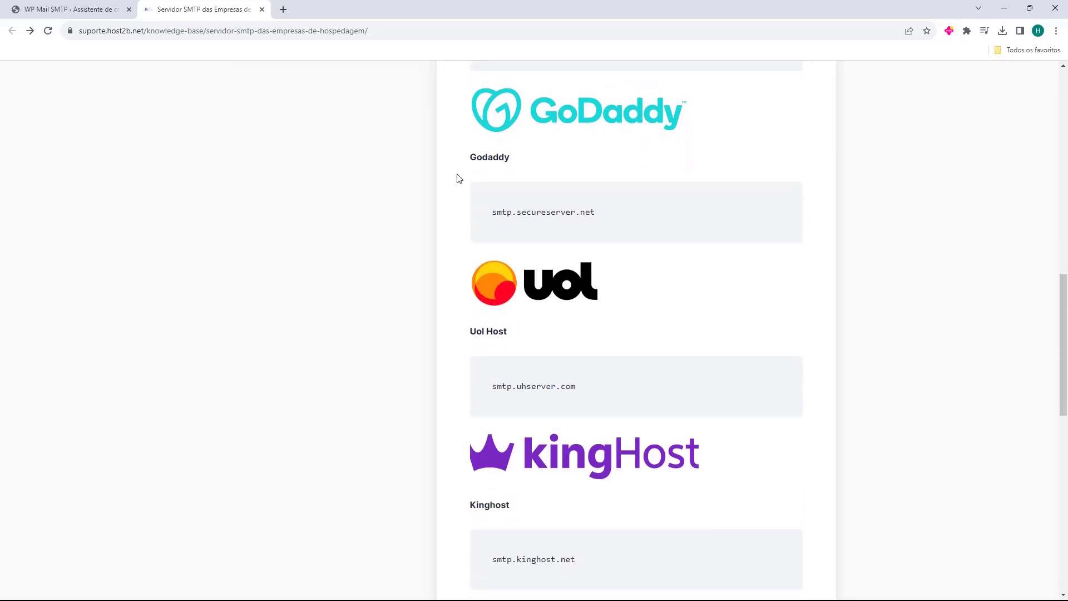
scroll(458, 183, down, 2)
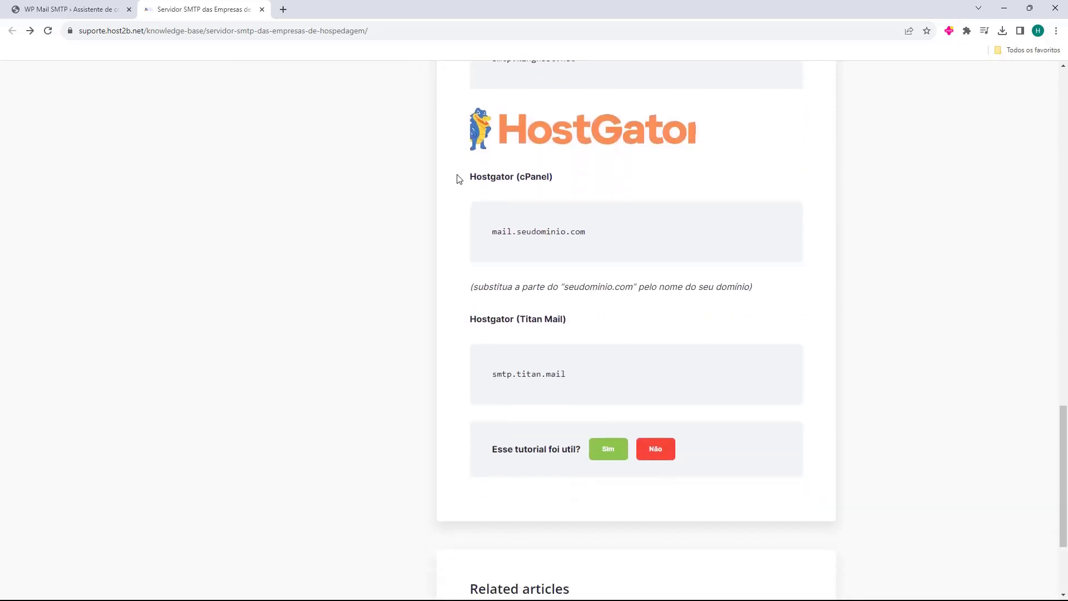
key(Home)
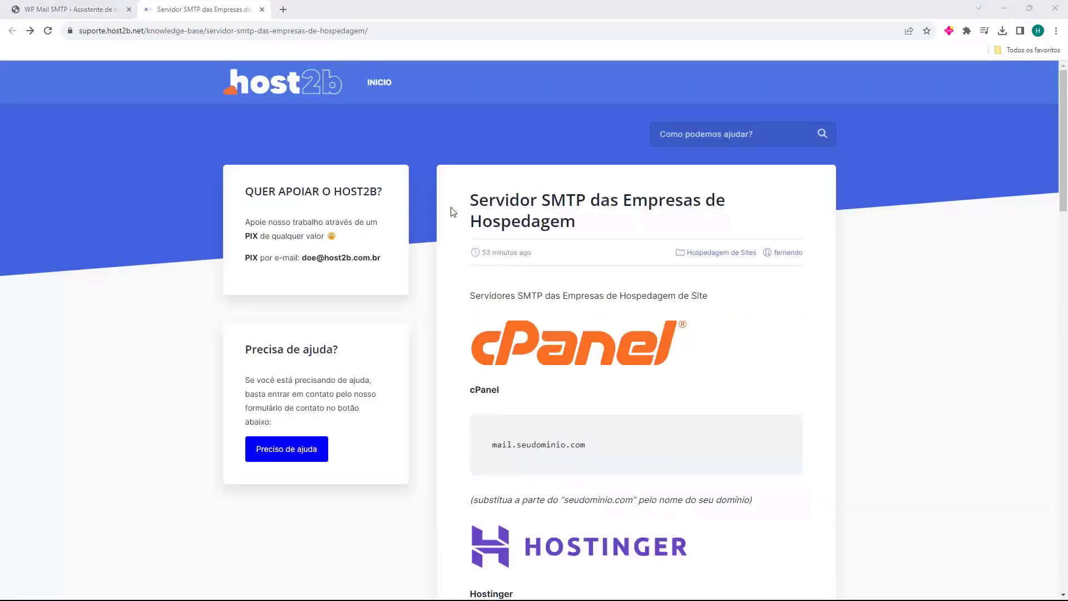
scroll(451, 189, down, 7)
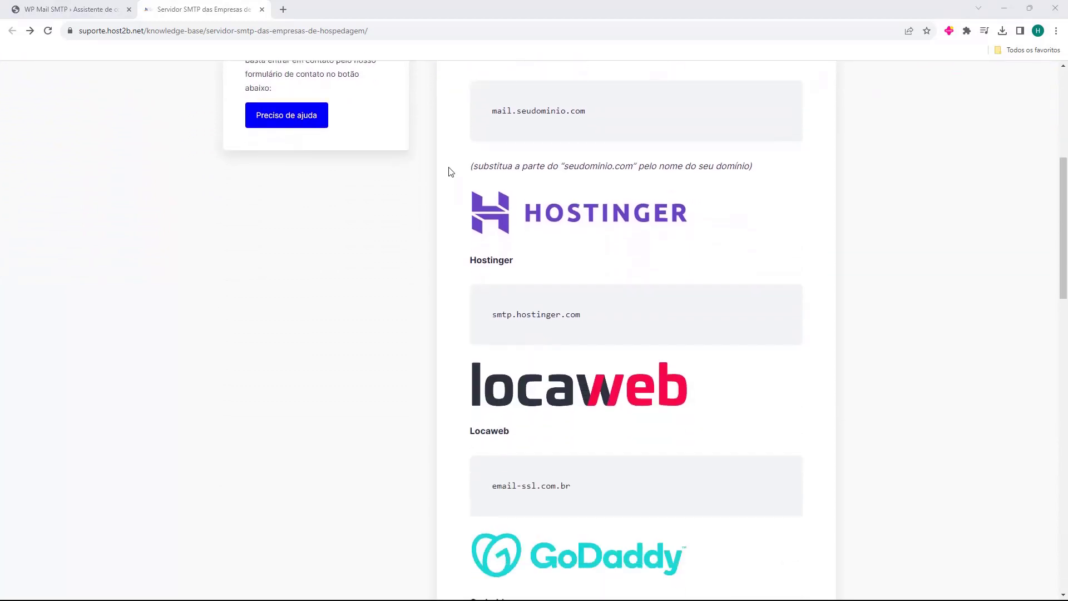
scroll(451, 171, down, 2)
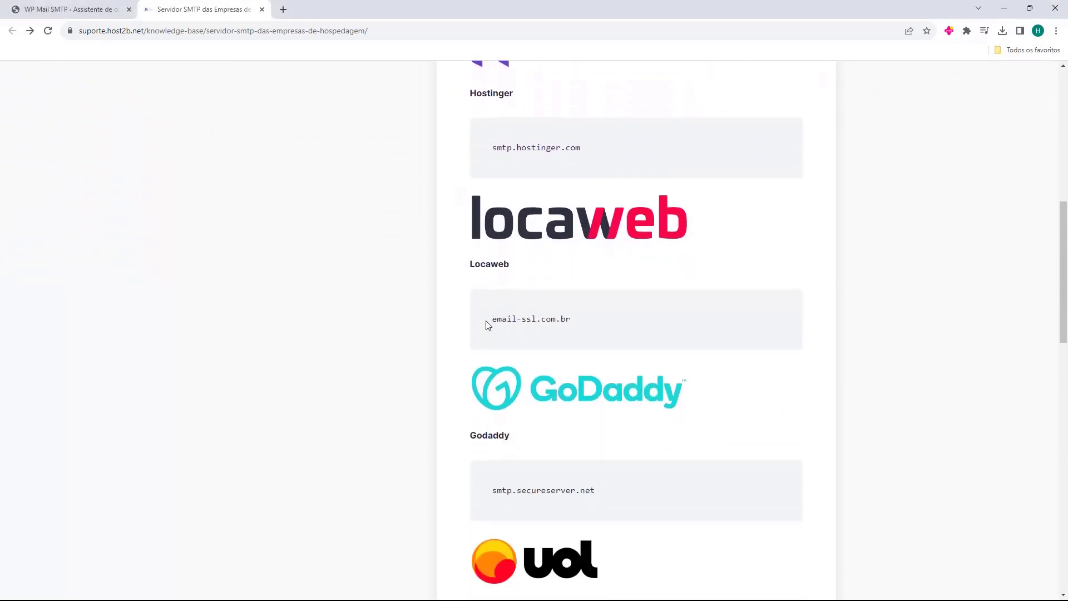
drag(492, 323, 575, 328)
key(ctrl+c)
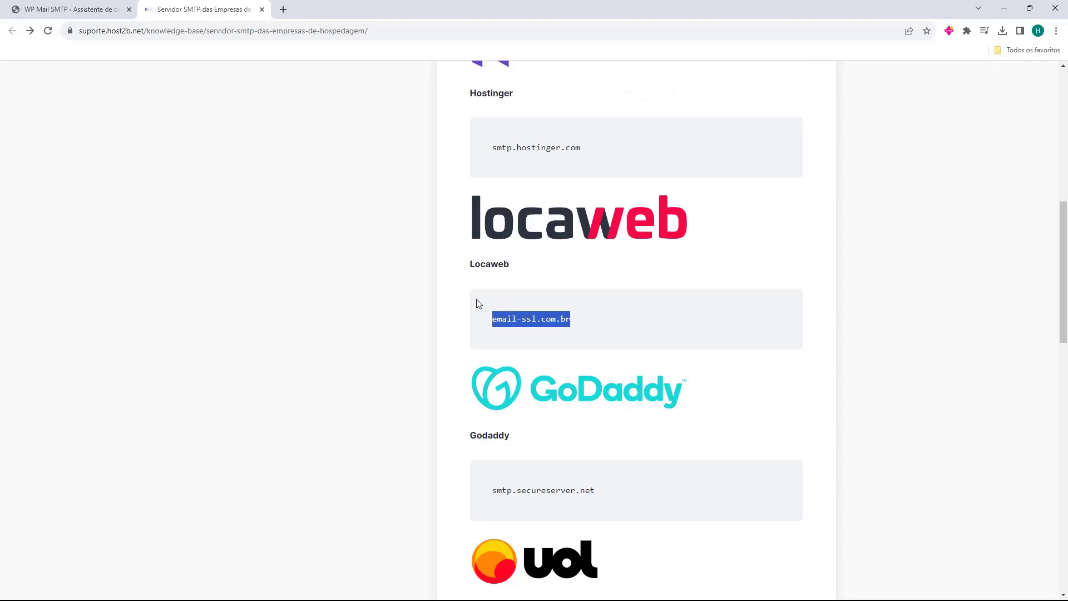
click(61, 9)
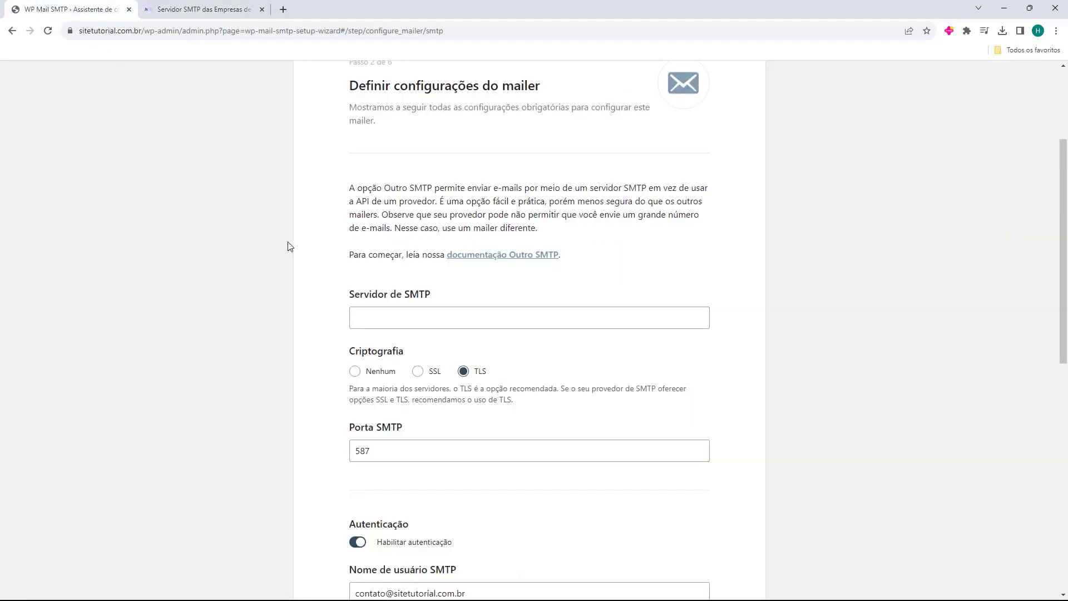
Step: Paste email-ssl.com.br into Servidor de SMTP and save the mailer settings
click(384, 310)
key(ctrl+v)
scroll(310, 289, down, 10)
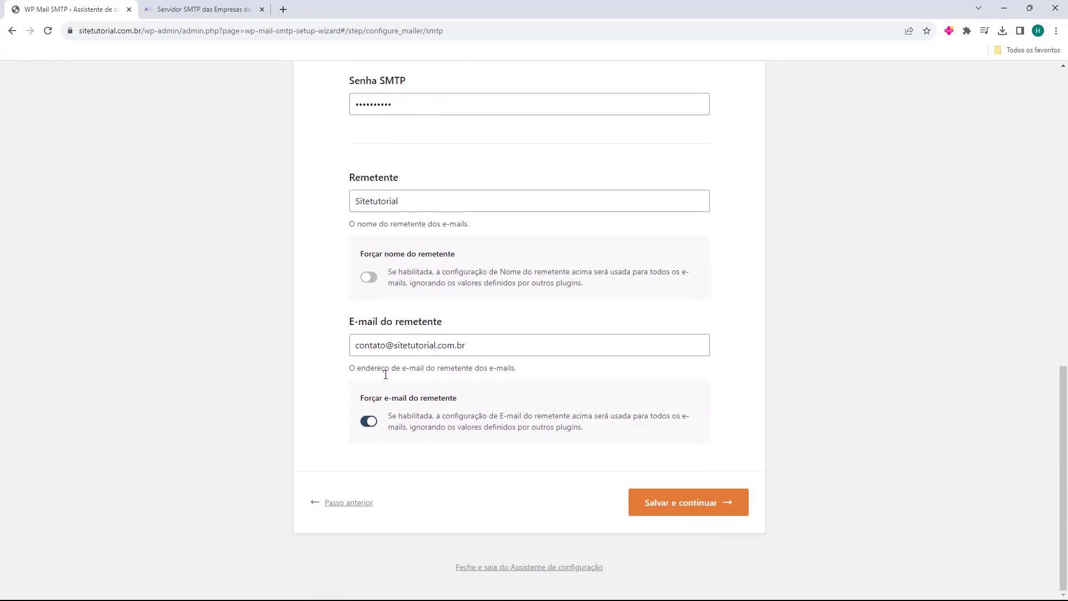
click(688, 507)
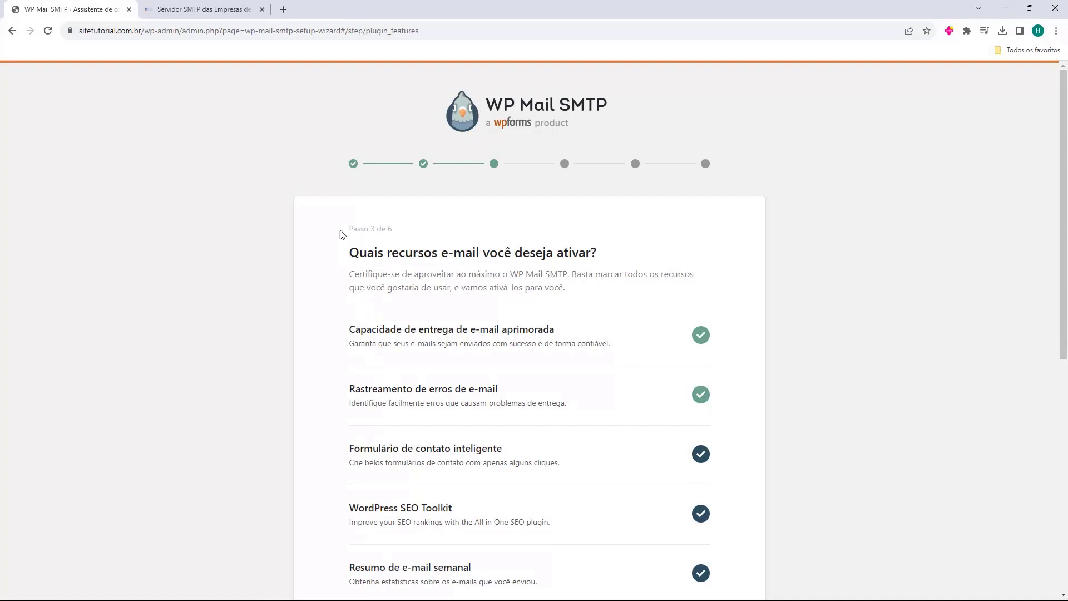
scroll(334, 237, down, 2)
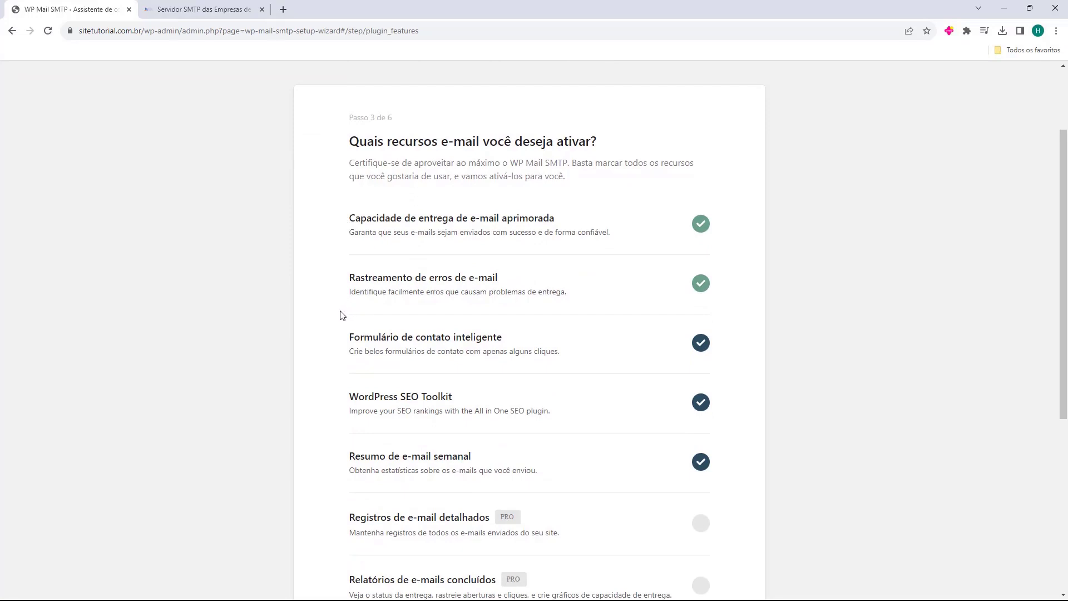
scroll(342, 315, down, 1)
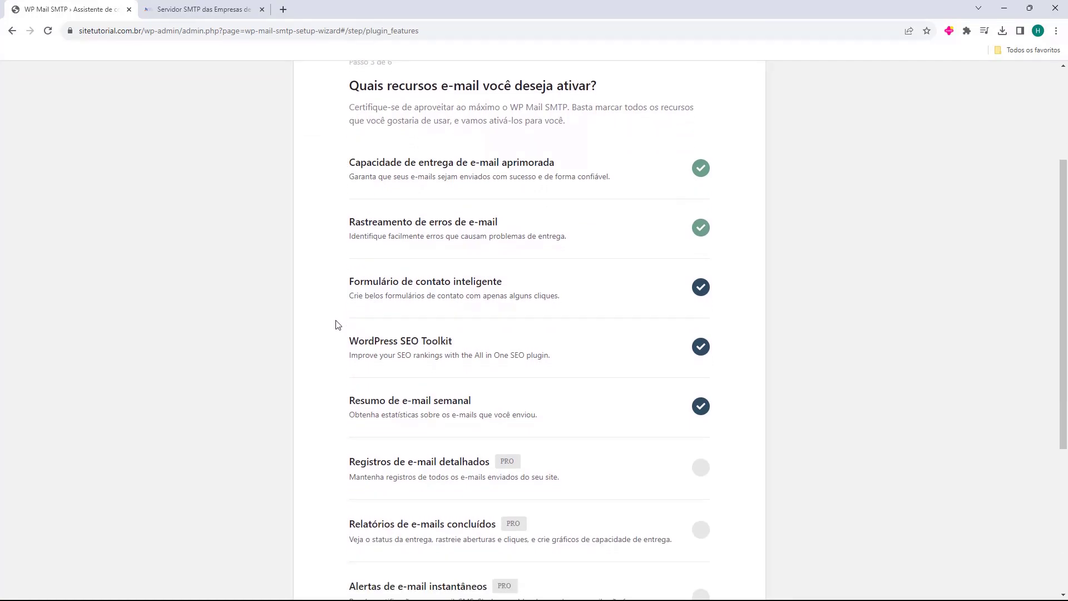
scroll(342, 373, down, 1)
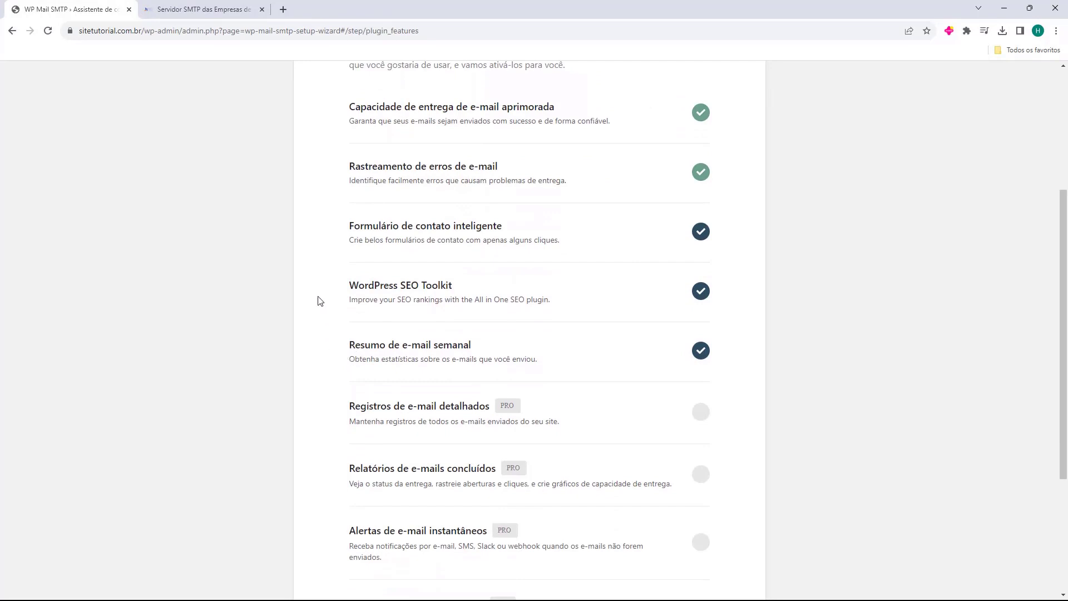
scroll(320, 300, up, 2)
scroll(325, 241, down, 4)
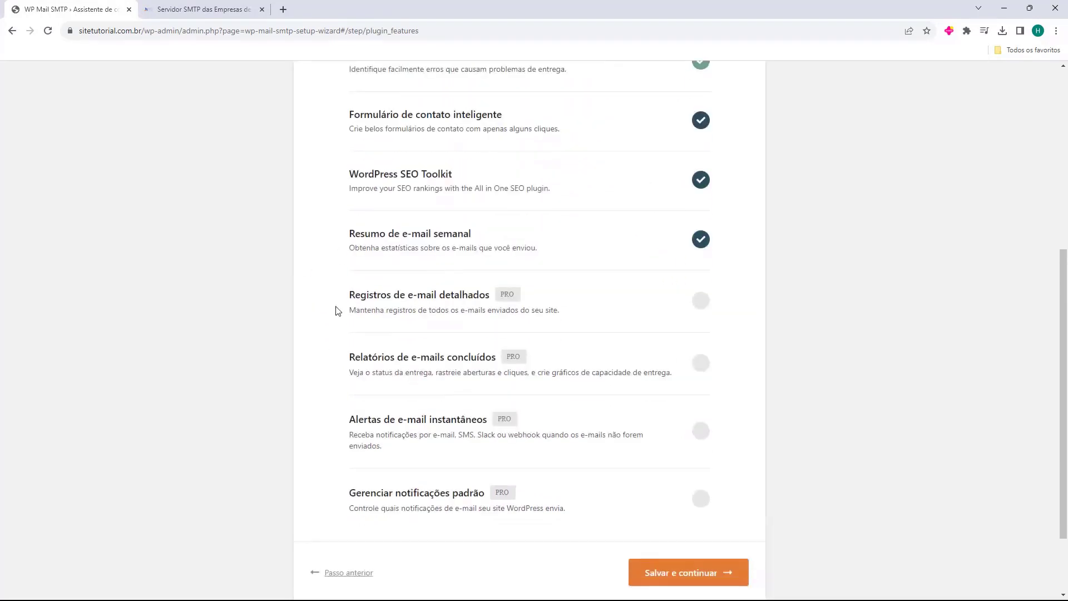